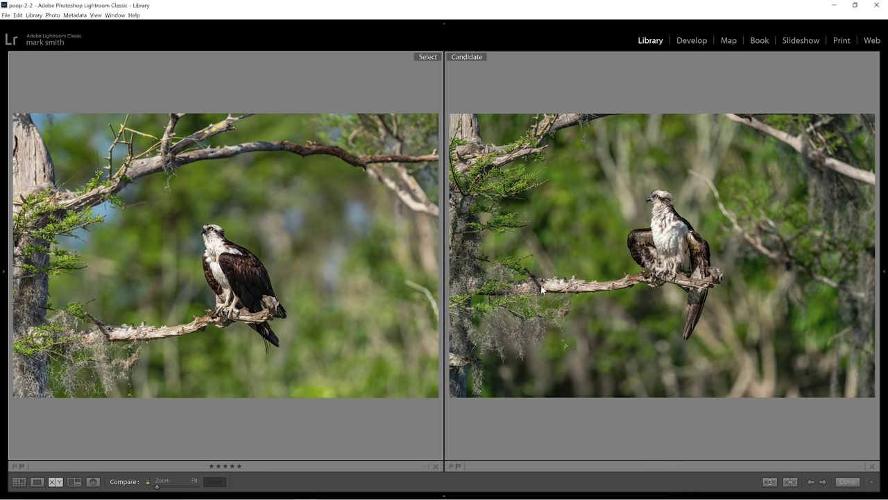
left_click(231, 237)
left_click_drag(247, 212, 243, 301)
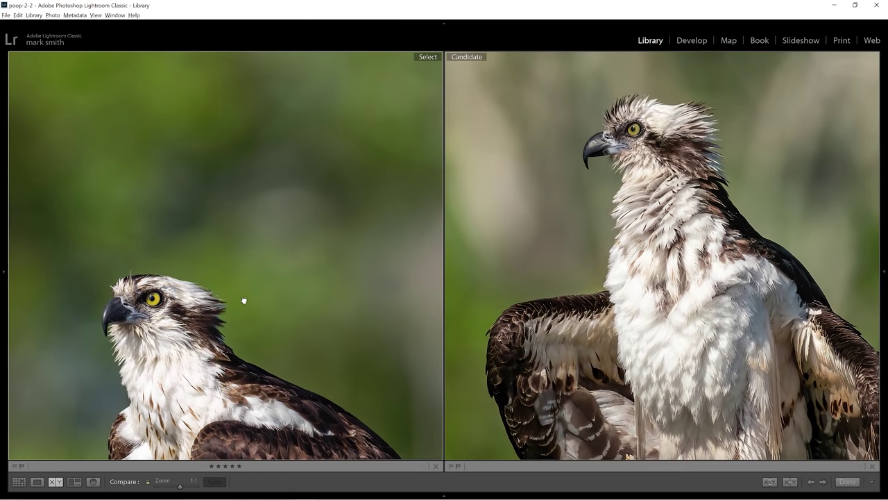
left_click_drag(301, 323, 302, 308)
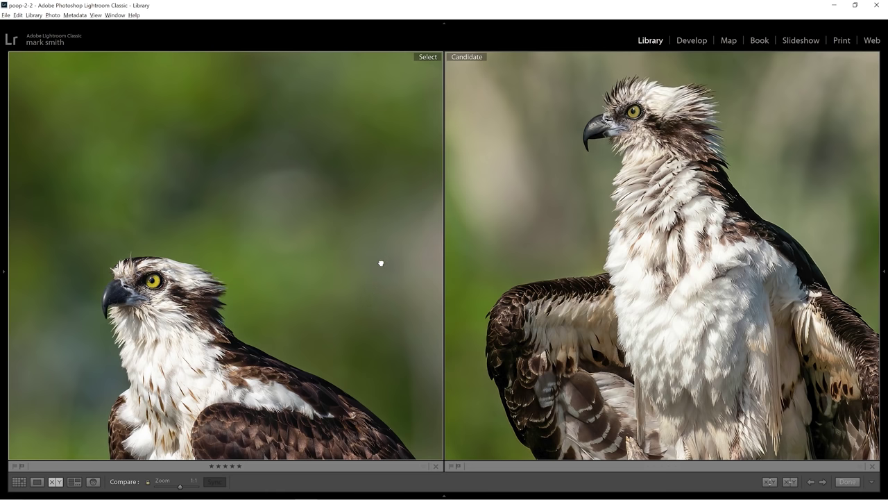
left_click_drag(380, 263, 379, 318)
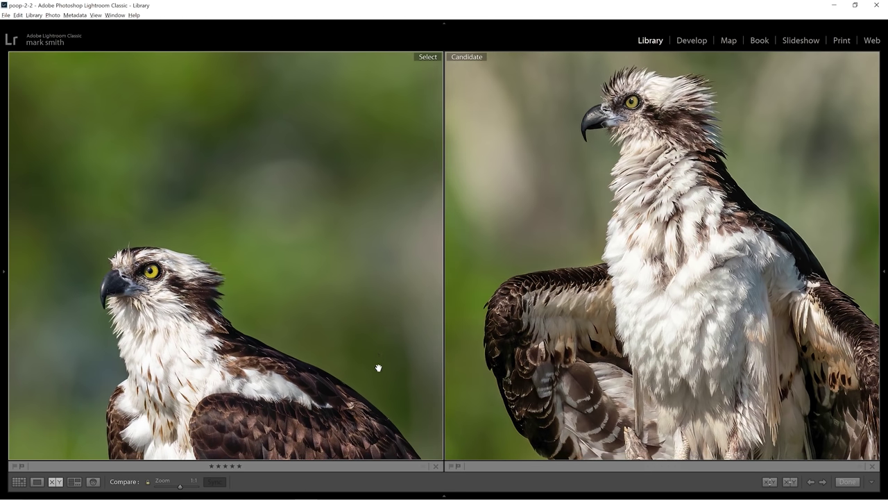
left_click_drag(378, 368, 351, 365)
left_click_drag(365, 395, 366, 232)
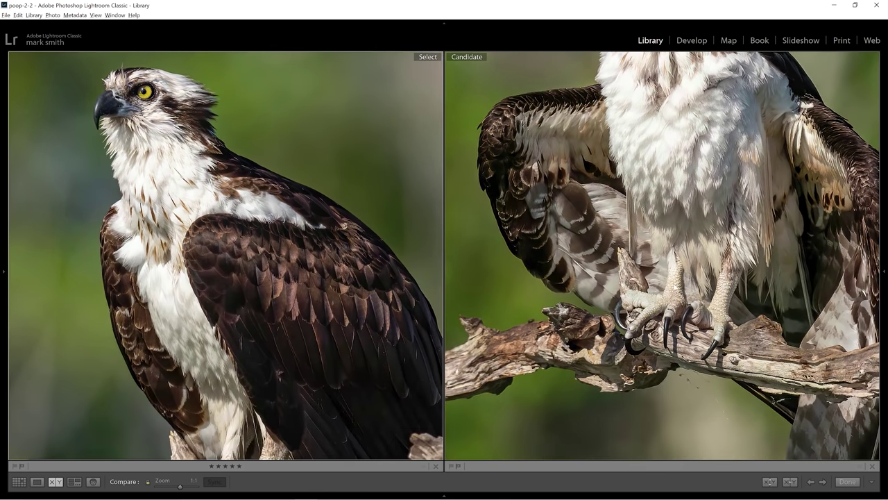
left_click_drag(317, 334, 300, 195)
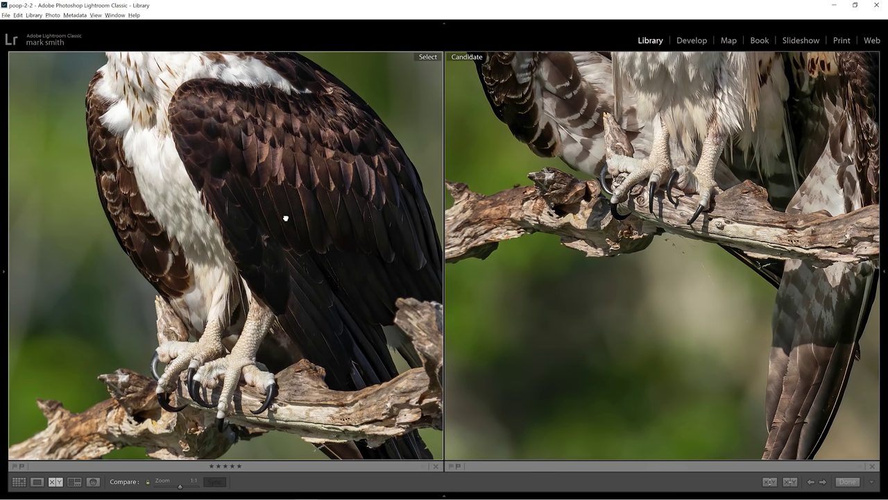
left_click_drag(285, 218, 298, 386)
left_click_drag(285, 270, 283, 403)
left_click(254, 326)
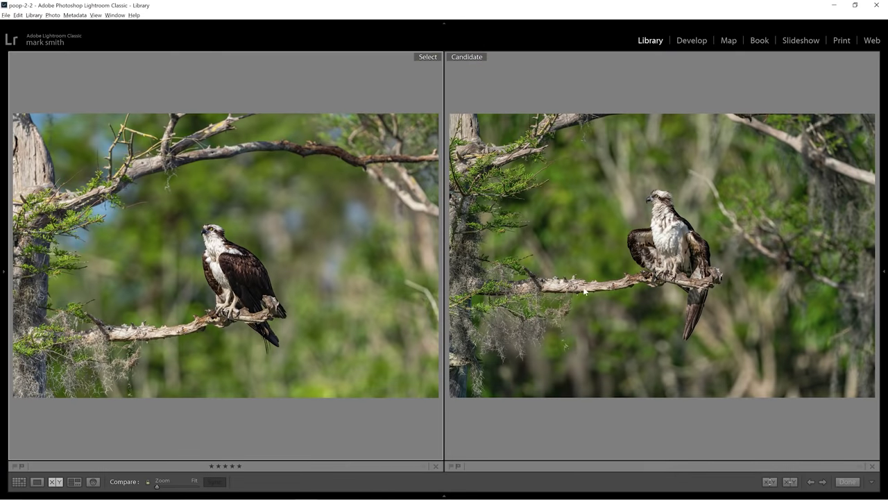
left_click(653, 216)
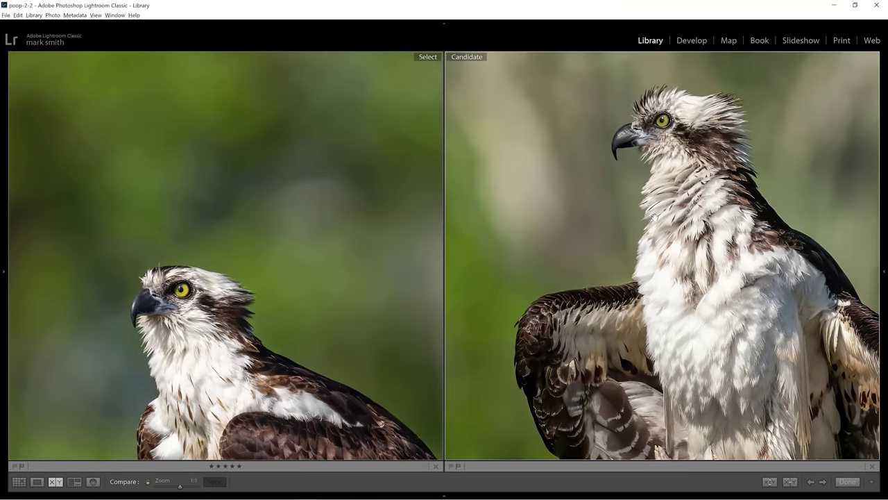
left_click_drag(315, 322, 273, 317)
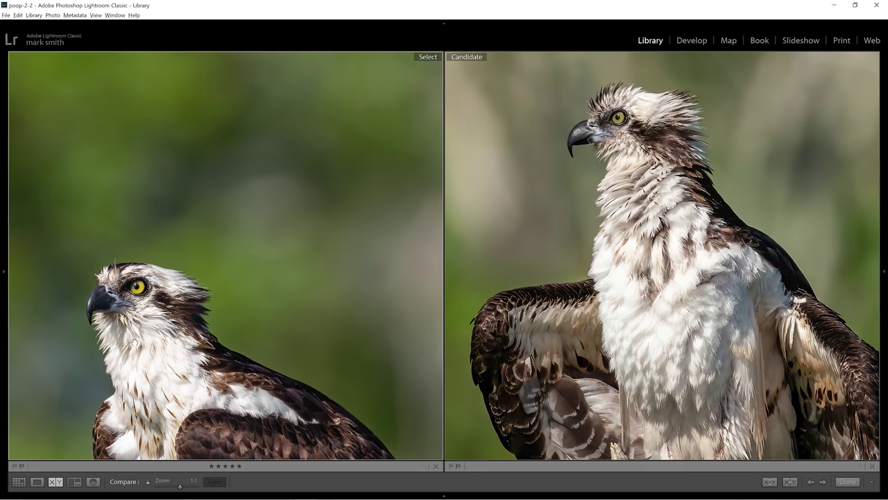
left_click_drag(204, 348, 231, 392)
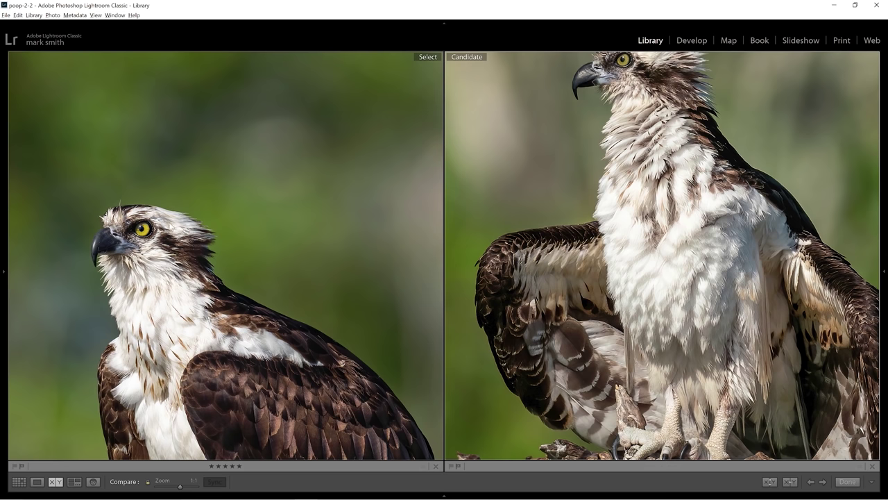
left_click_drag(192, 200, 185, 137)
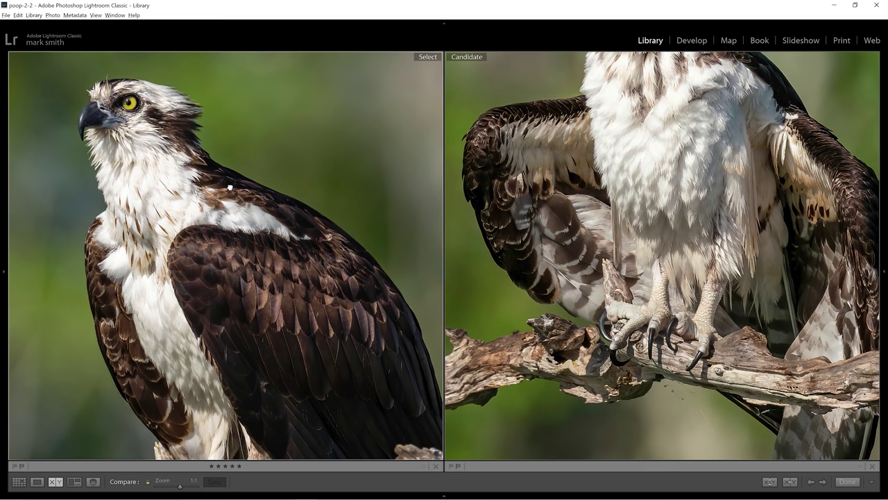
left_click_drag(229, 186, 248, 358)
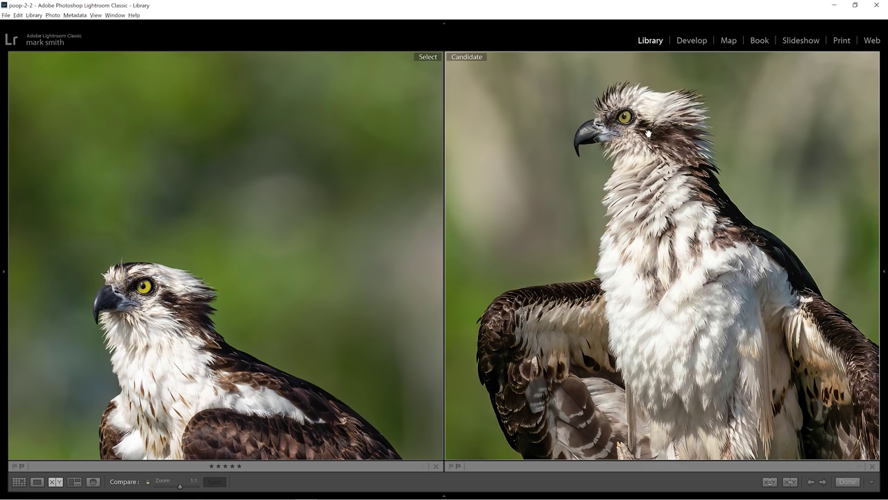
left_click(623, 158)
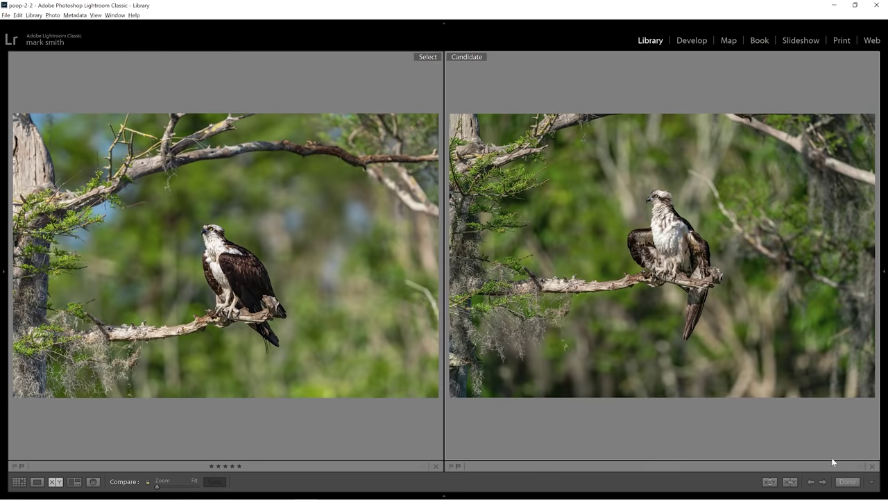
Leave Compare, then compare the second osprey photo side by side from Grid view.
left_click(848, 481)
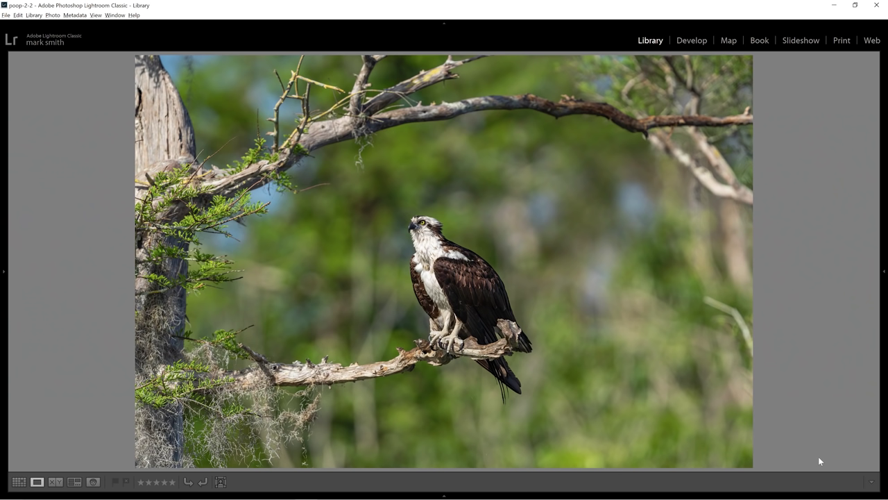
left_click(19, 481)
left_click(258, 165)
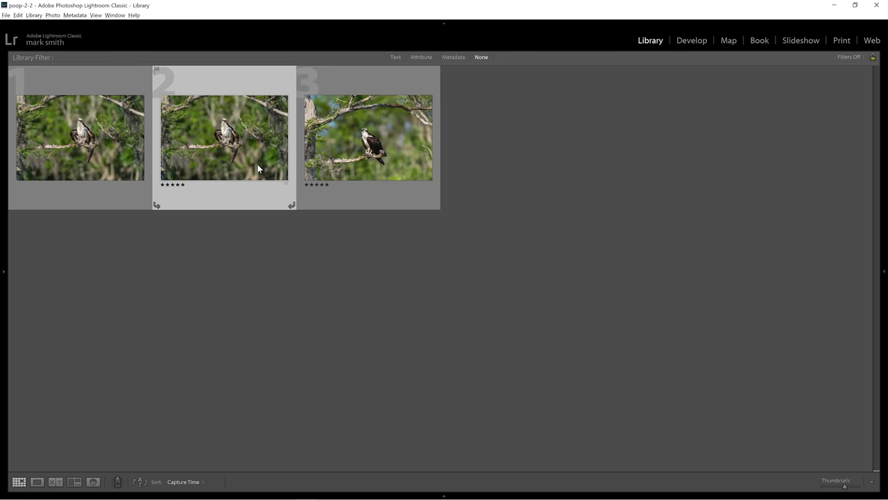
left_click(55, 481)
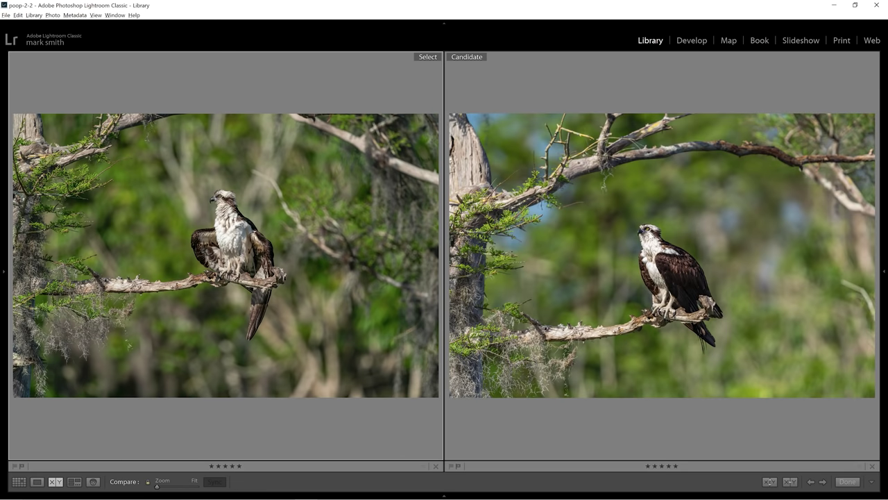
Zoom both compared photos to 1:1, pan to the perch and chests, then fit them back.
left_click(646, 233)
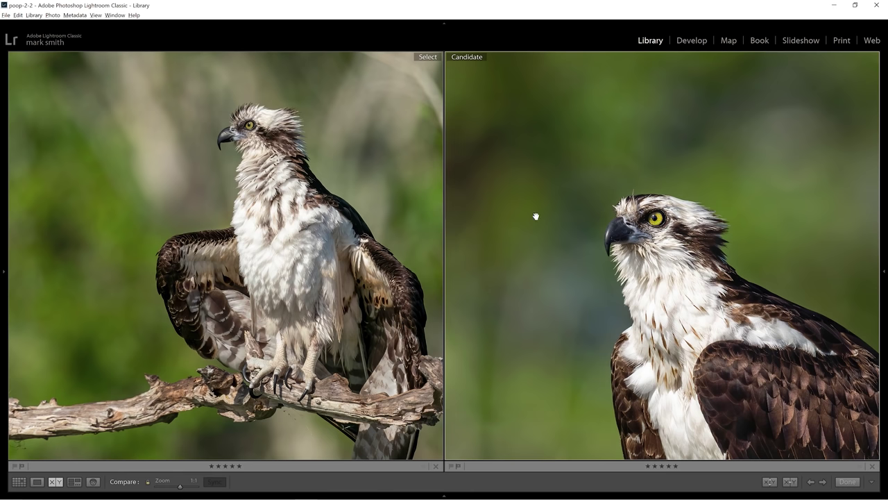
left_click_drag(271, 183, 241, 192)
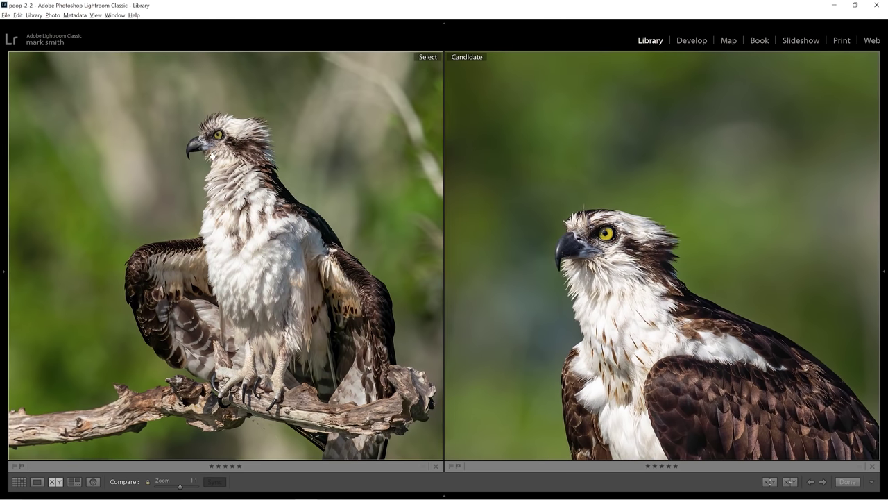
left_click_drag(256, 305, 230, 190)
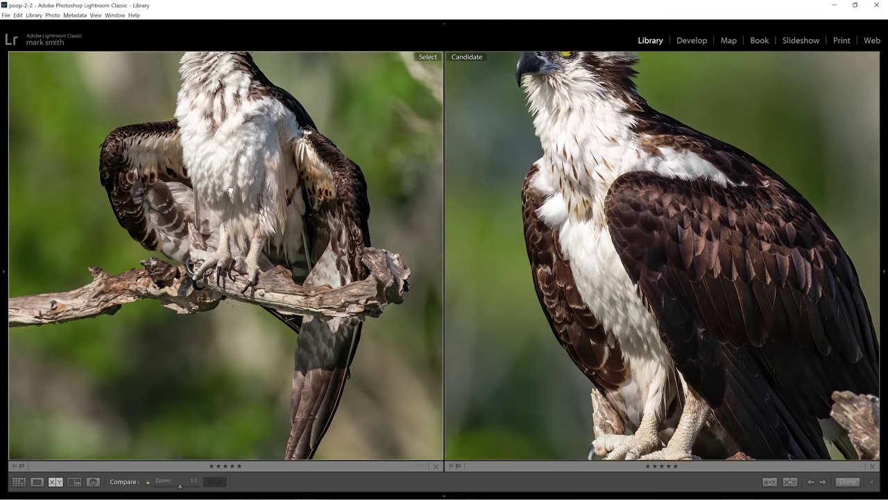
left_click(230, 190)
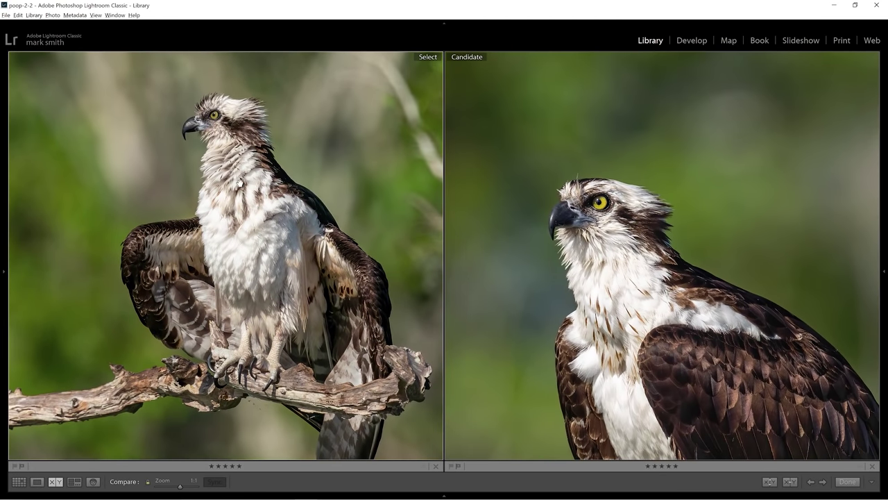
left_click(240, 184)
Select photos 1 and 3 in Grid view and compare them side by side.
left_click(847, 481)
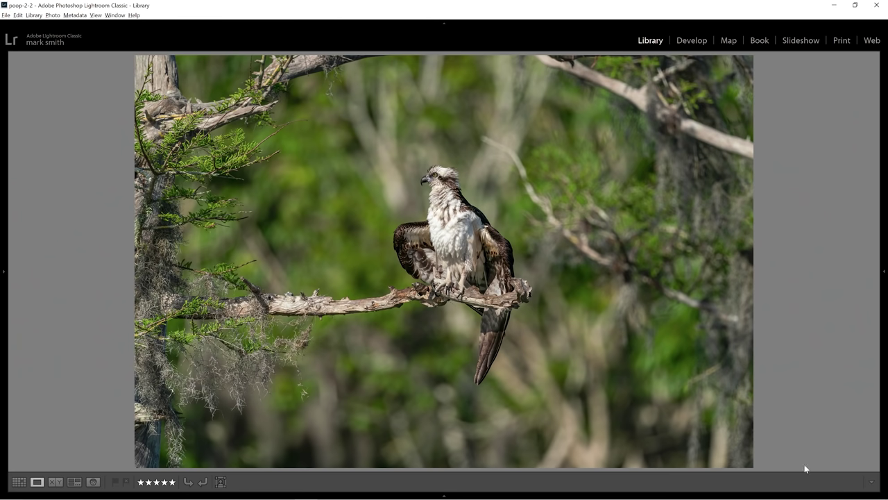
left_click(19, 481)
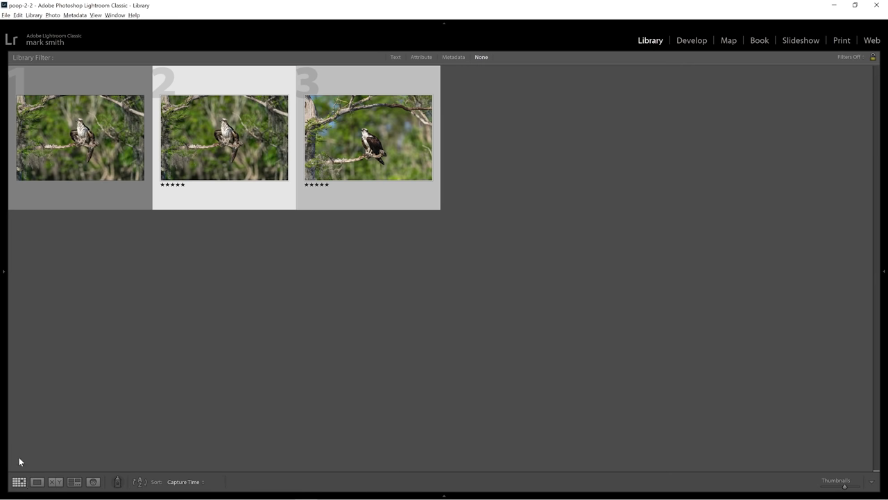
left_click(321, 266)
left_click(371, 157)
left_click(77, 151, "ctrl")
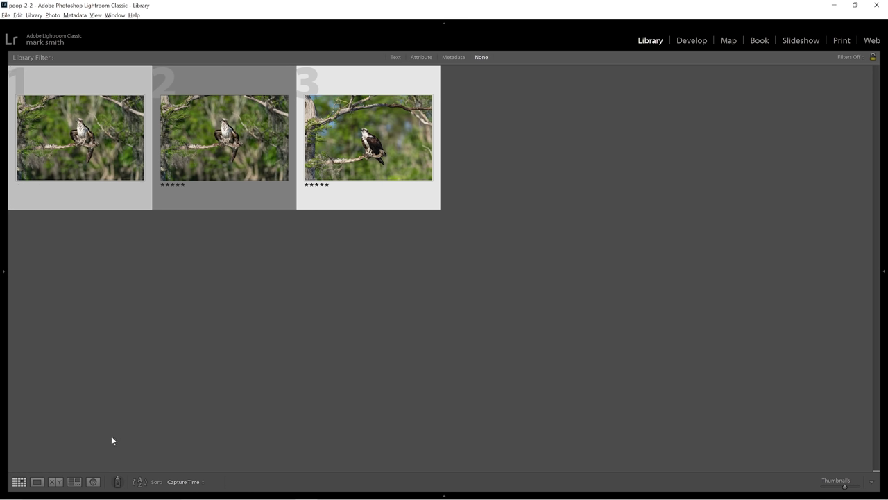
left_click(56, 481)
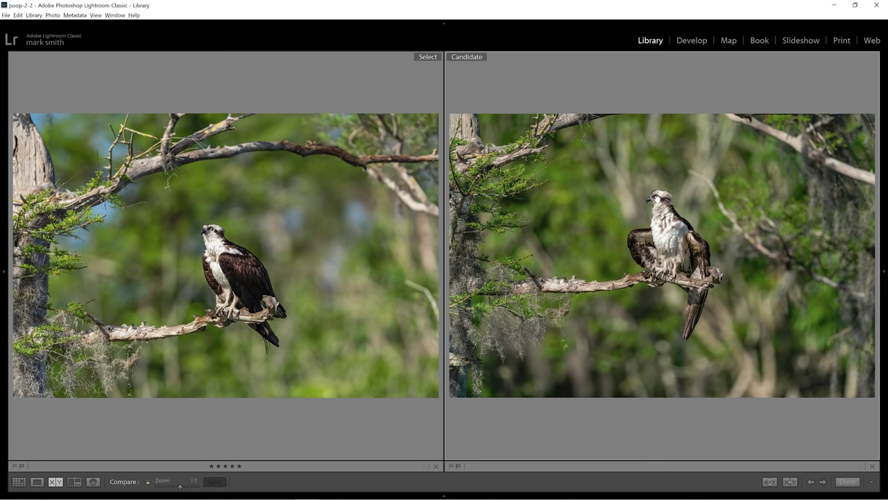
Inspect both osprey heads at 1:1, refit the view, and launch Gigapixel AI.
left_click(657, 199)
left_click_drag(626, 243, 637, 194)
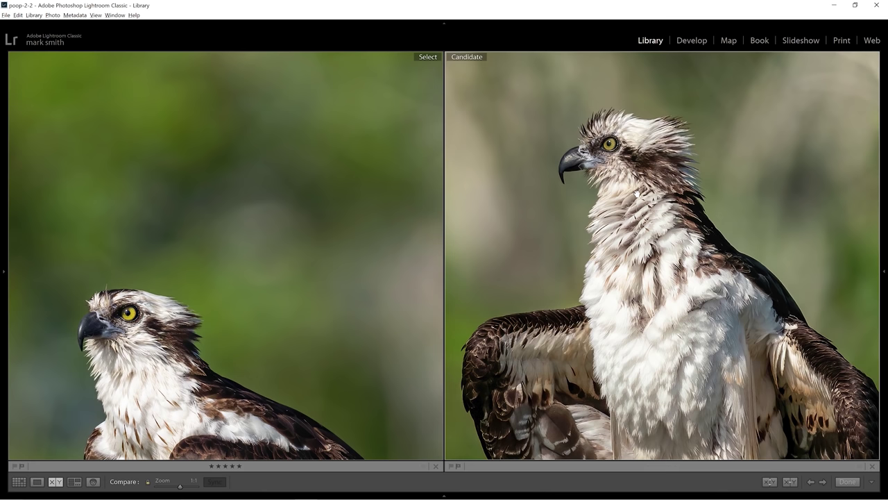
left_click(618, 223)
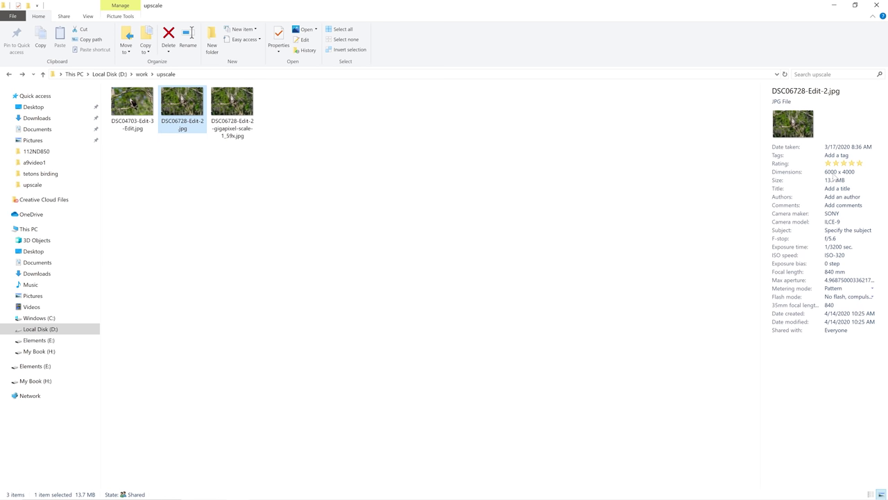
mouse_move(551, 497)
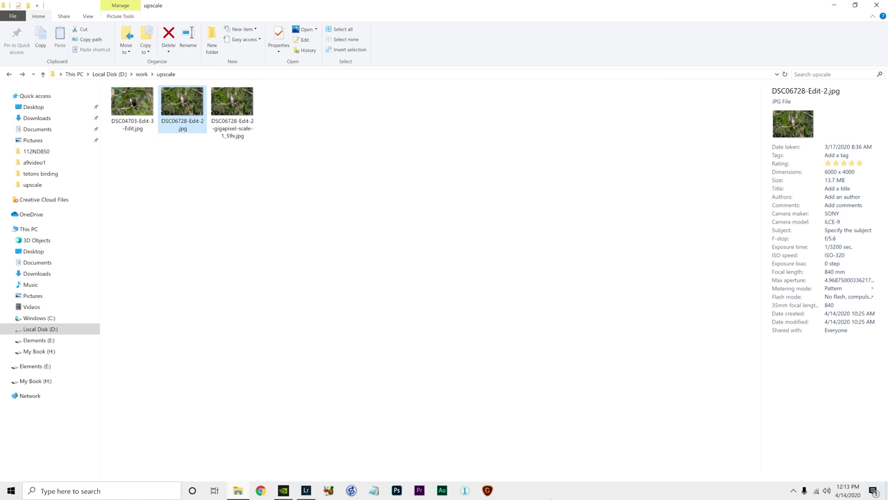
left_click(487, 490)
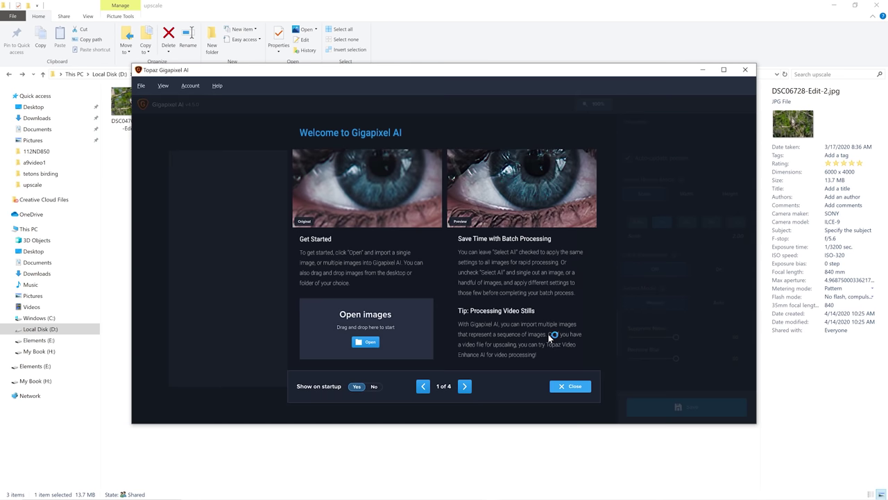
Dismiss the welcome screen and load DSC06728-Edit-2.jpg into Gigapixel from Explorer.
left_click(571, 385)
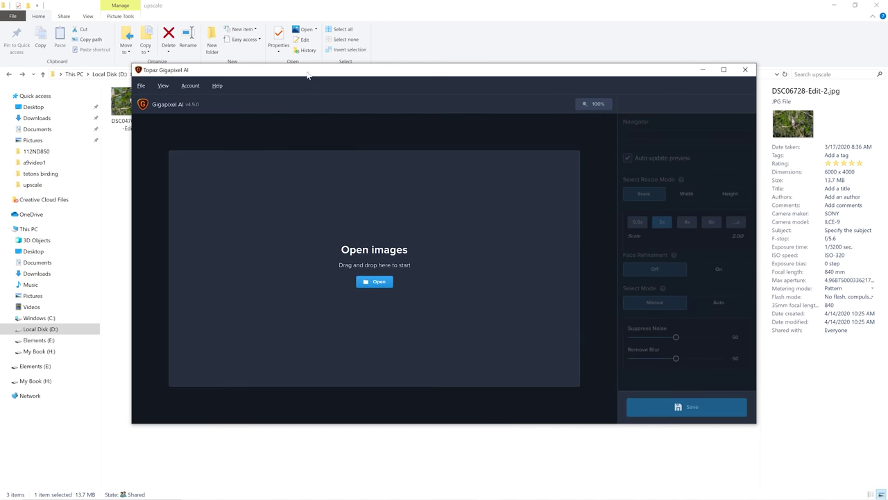
left_click_drag(308, 74, 347, 141)
left_click_drag(182, 104, 420, 297)
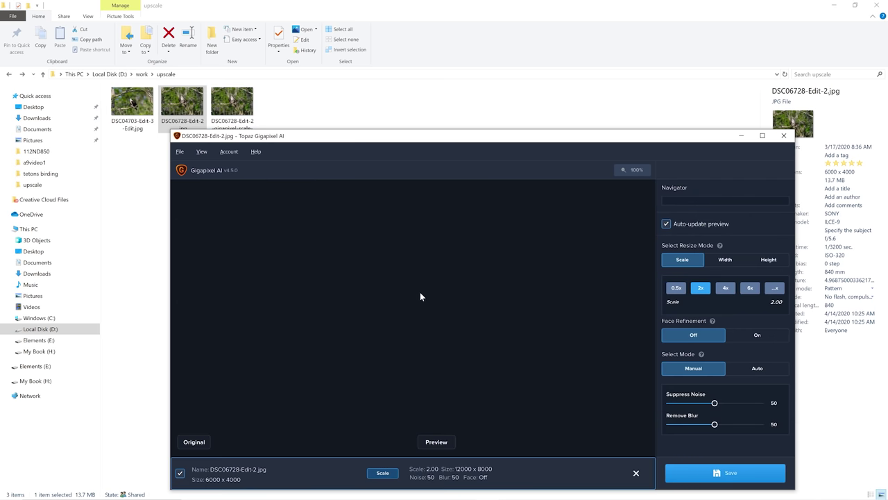
left_click_drag(416, 135, 350, 40)
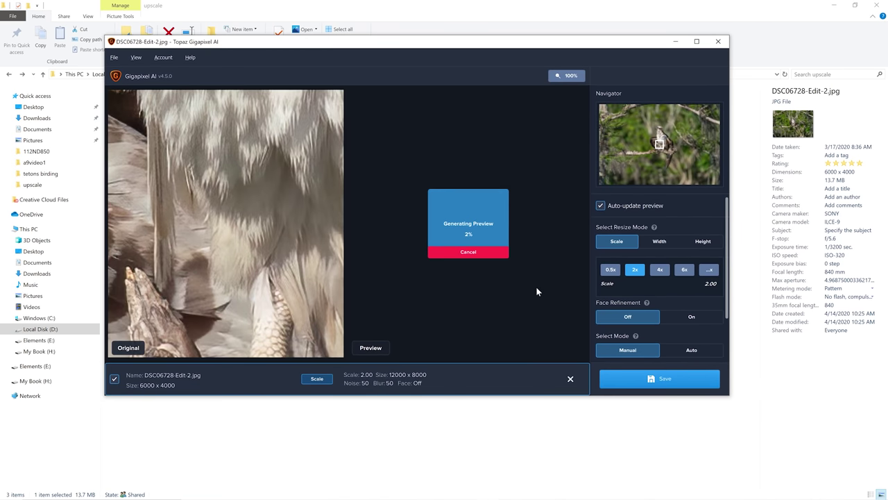
Turn Face Refinement on, use Auto mode, and set a custom 1.59x scale (9540 x 6360).
left_click(688, 317)
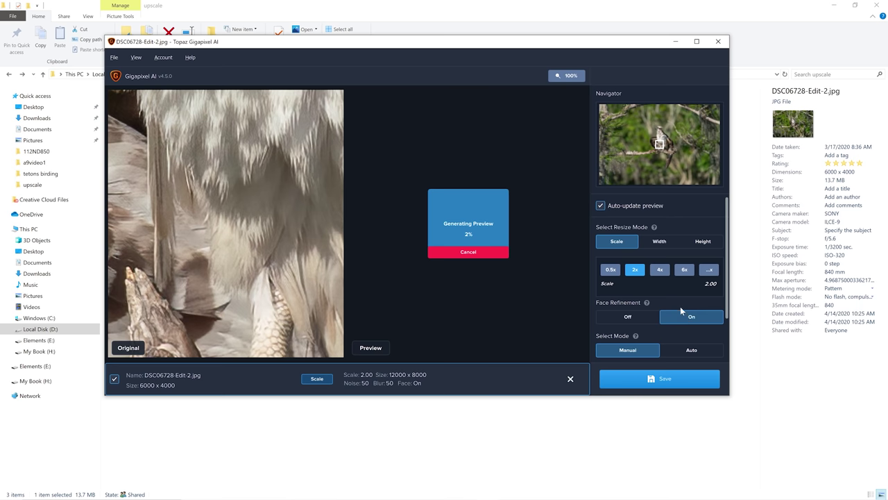
left_click(690, 350)
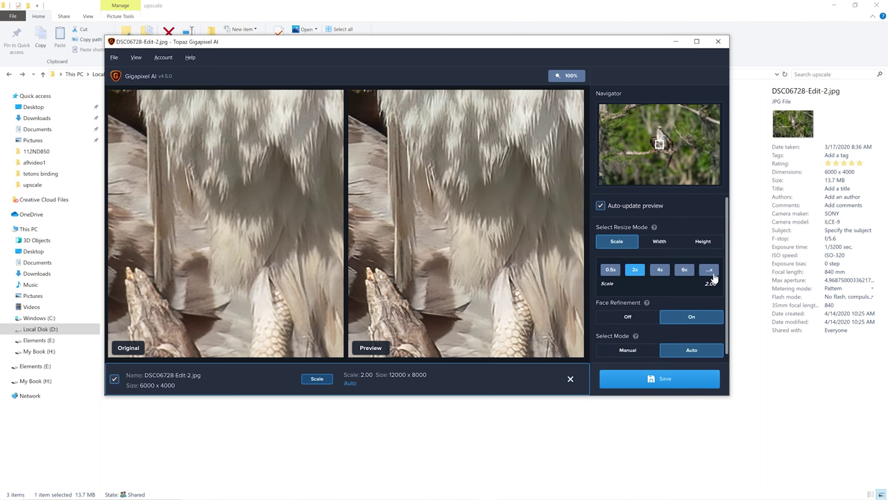
left_click(711, 274)
left_click(711, 284)
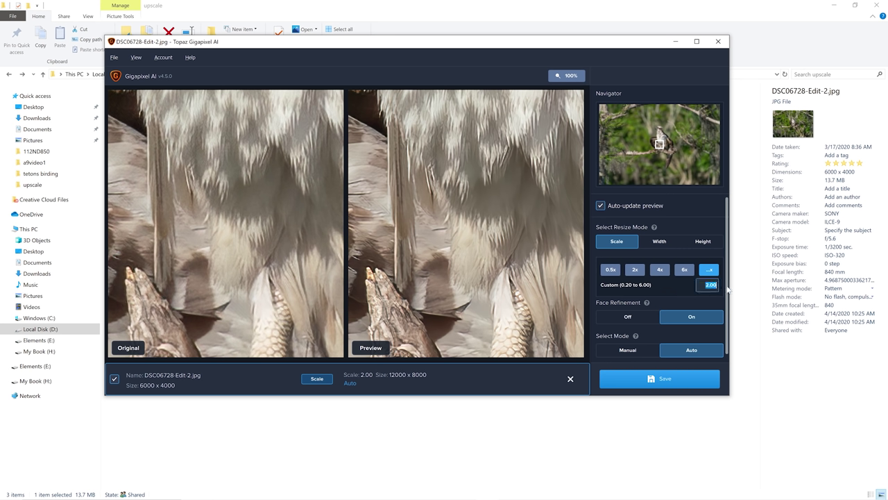
type("1.59")
key("Return")
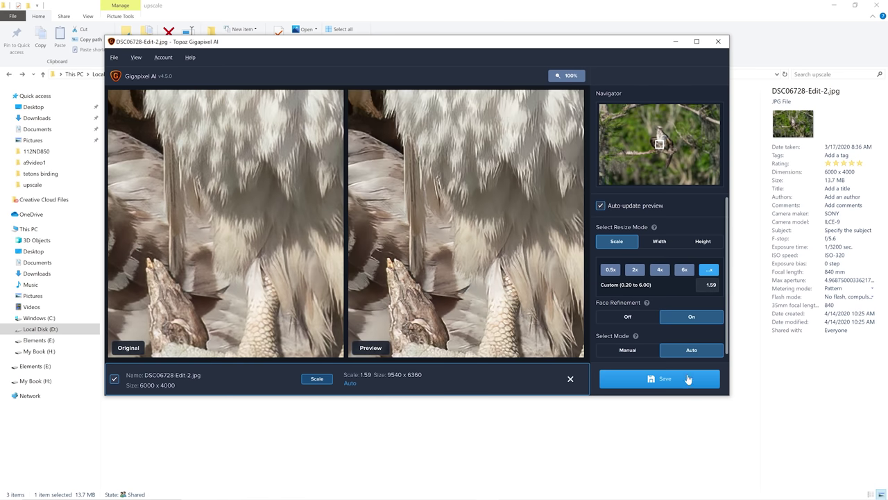
Save the 1.59x upscale as a Maximum-quality JPG in the source directory.
left_click(649, 379)
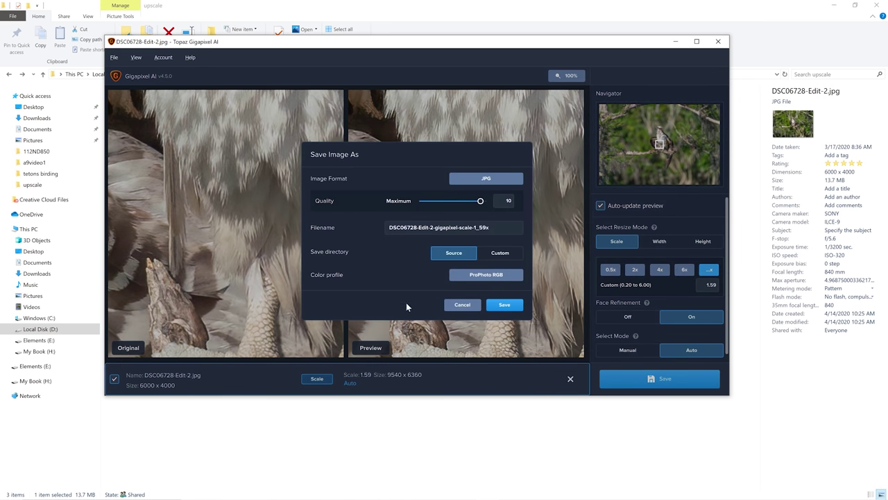
left_click(505, 304)
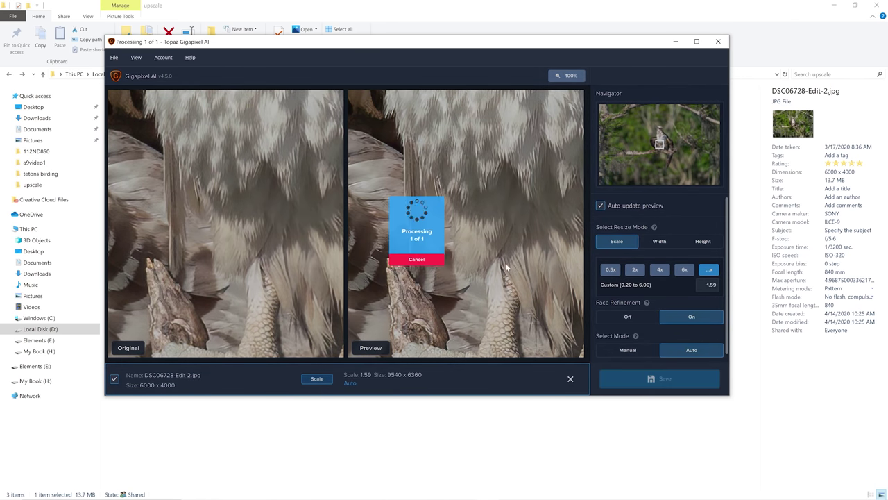